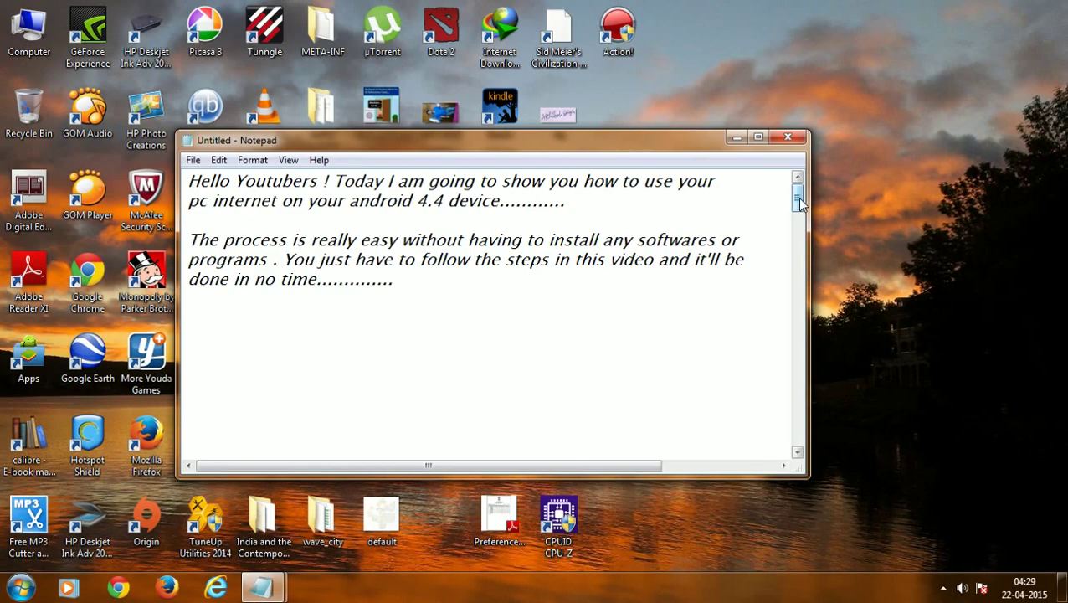
Read the first two steps of the Notepad instructions, and open the adapter settings from the Control Panel's Network and Sharing Center
drag(798, 199, 798, 225)
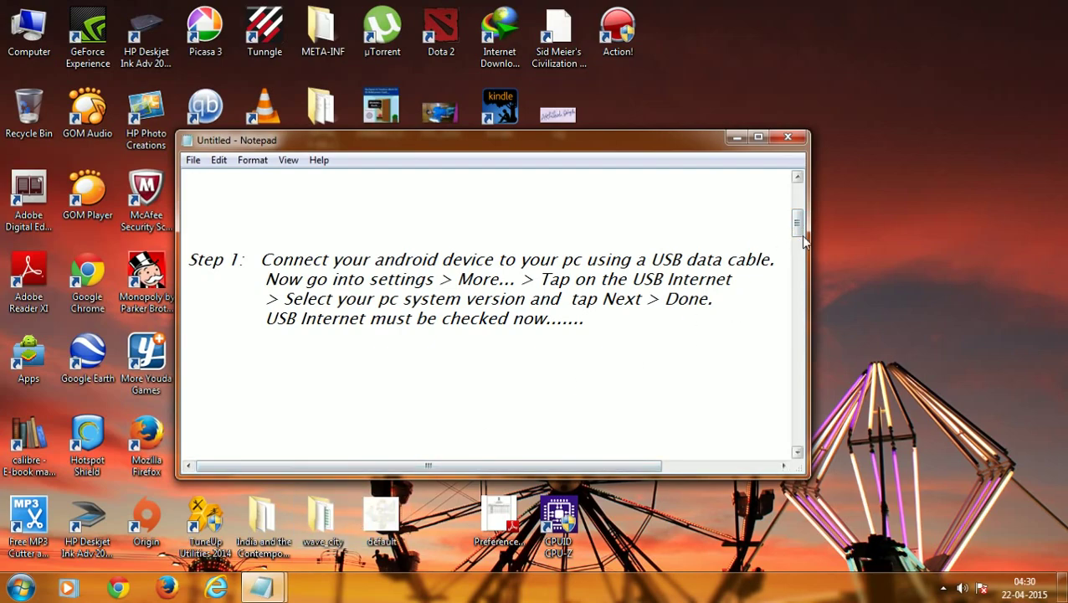
drag(797, 225, 798, 293)
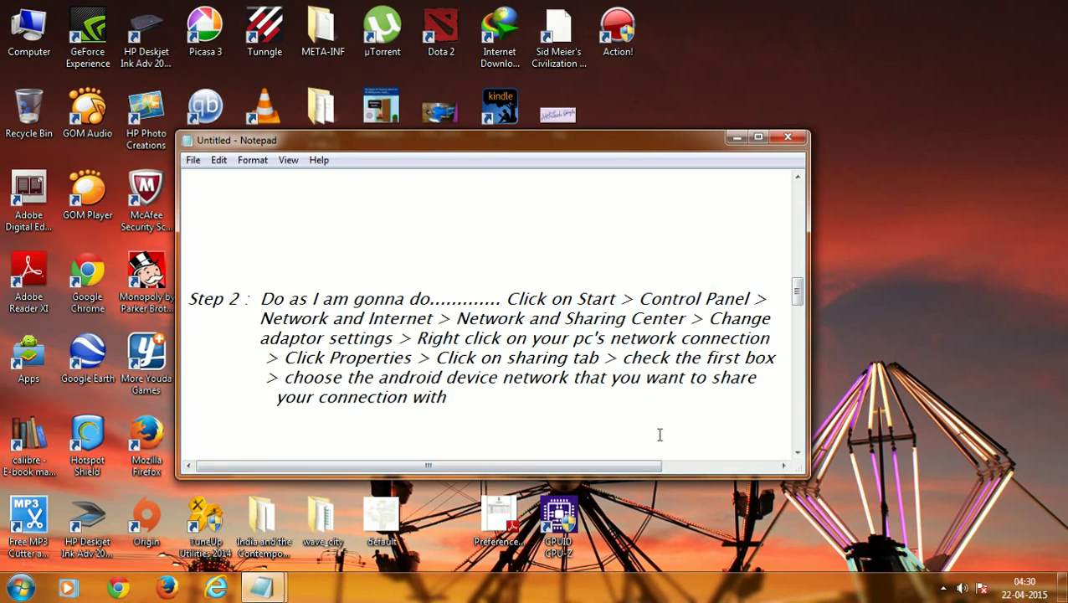
click(16, 593)
click(244, 415)
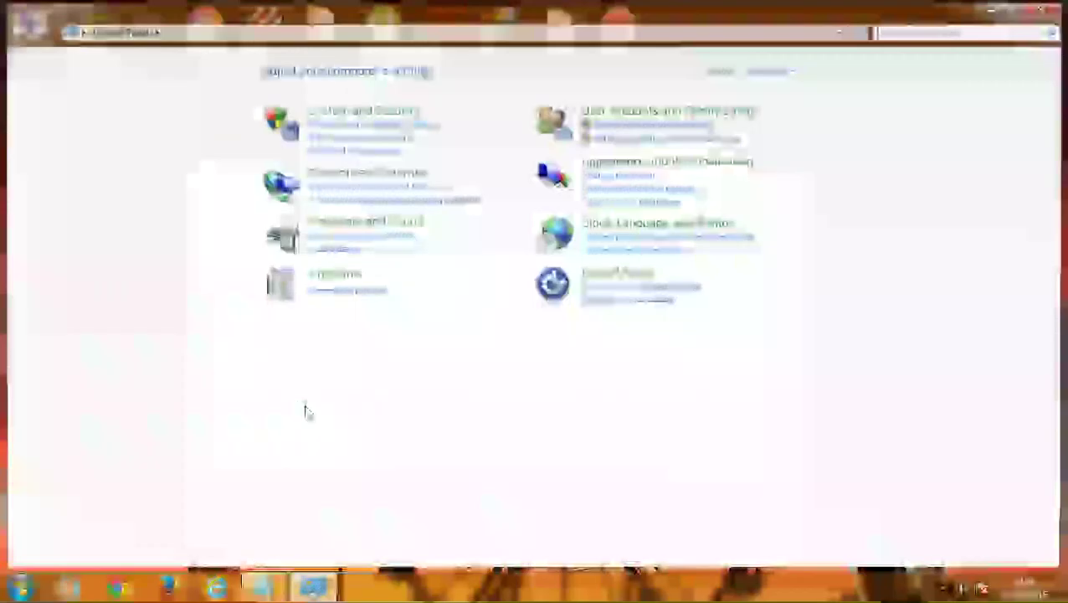
click(384, 175)
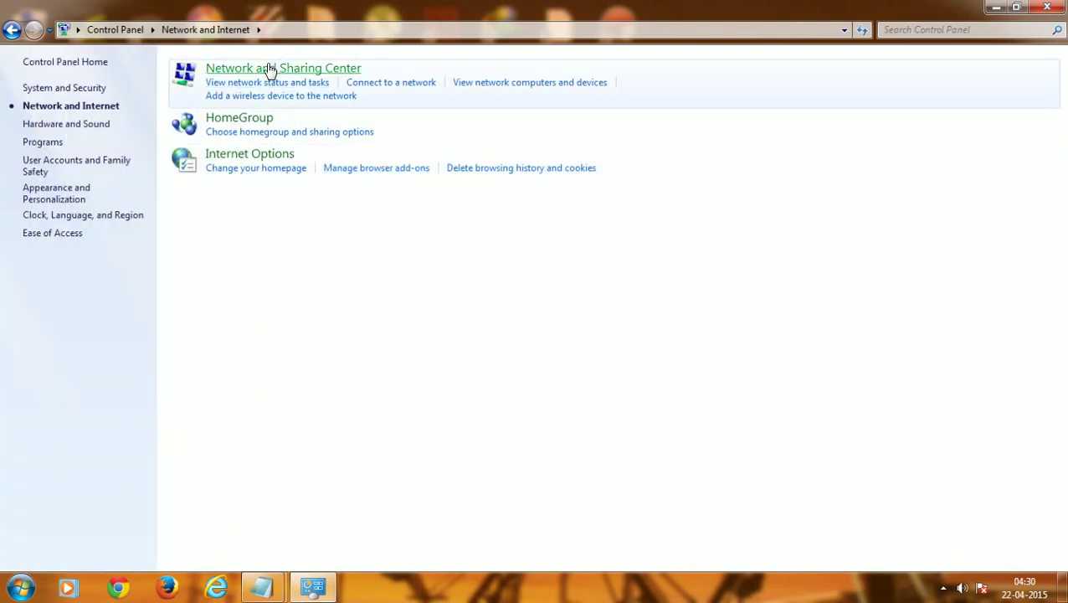
click(269, 69)
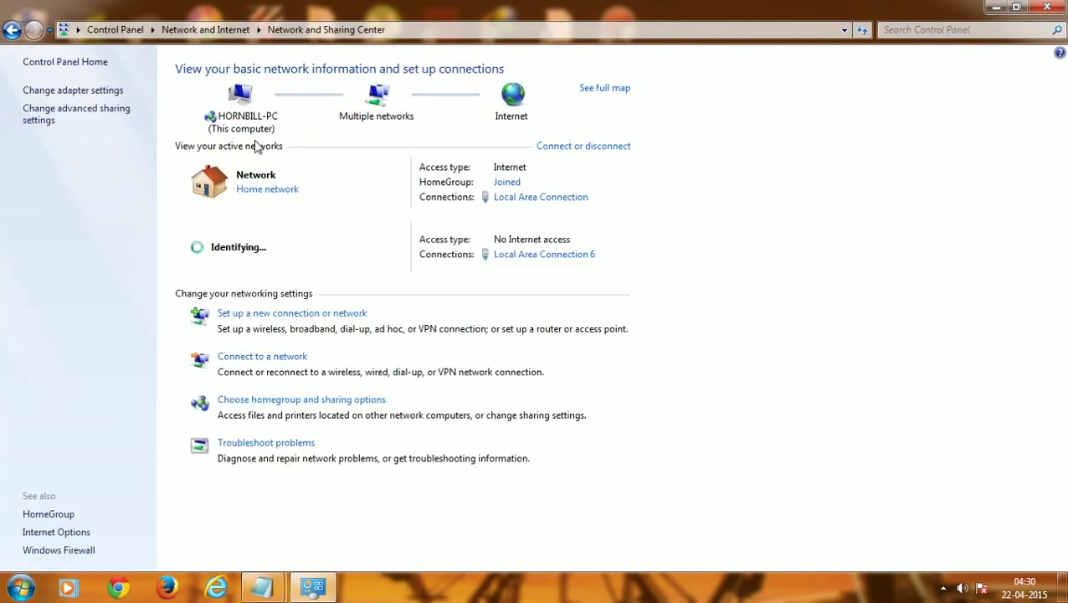
click(84, 91)
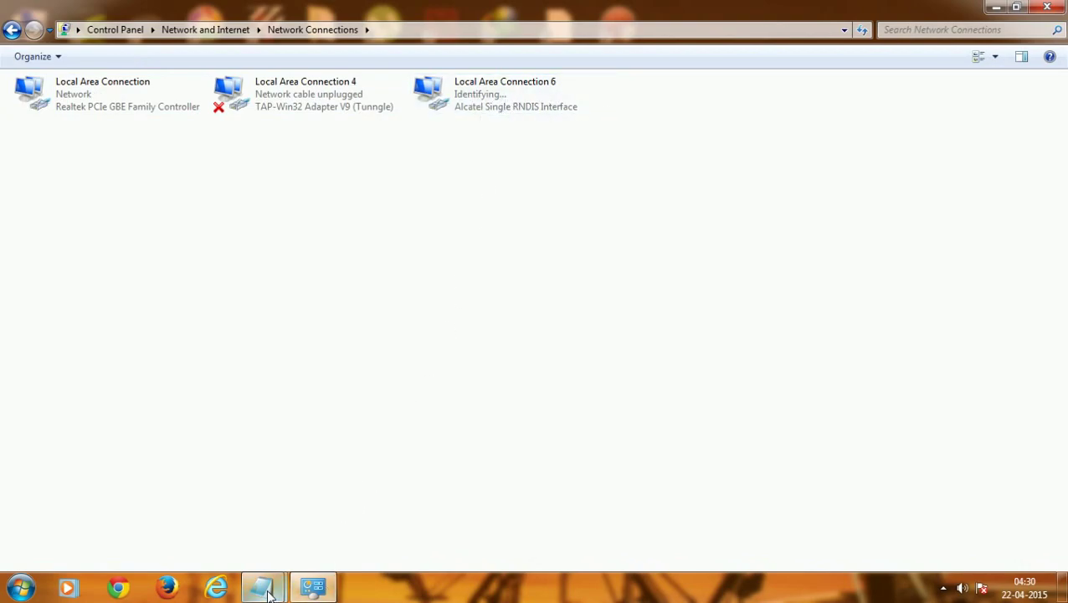
View the Notepad note about the Android device network and minimize it again
mouse_move(270, 589)
click(337, 525)
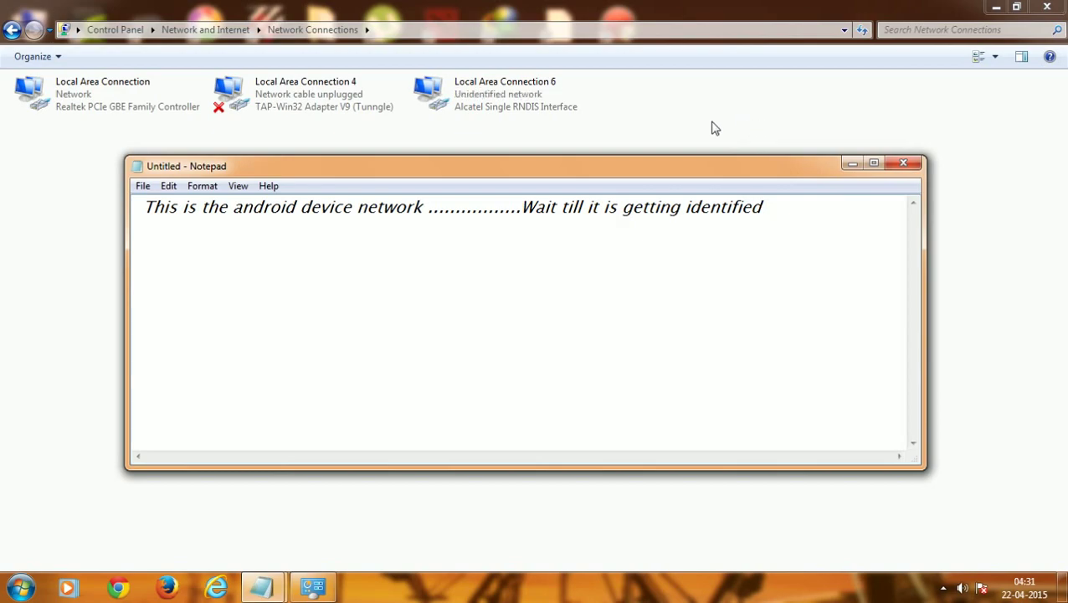
click(851, 165)
Enable Internet Connection Sharing on Local Area Connection, with Local Area Connection 6 as the home networking connection
right_click(89, 95)
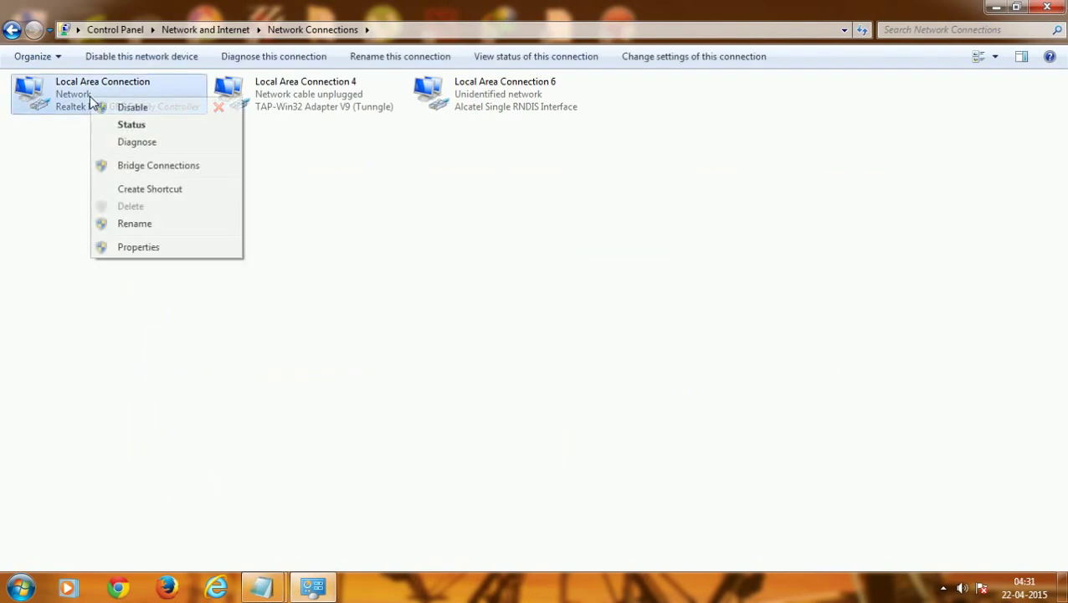
click(148, 248)
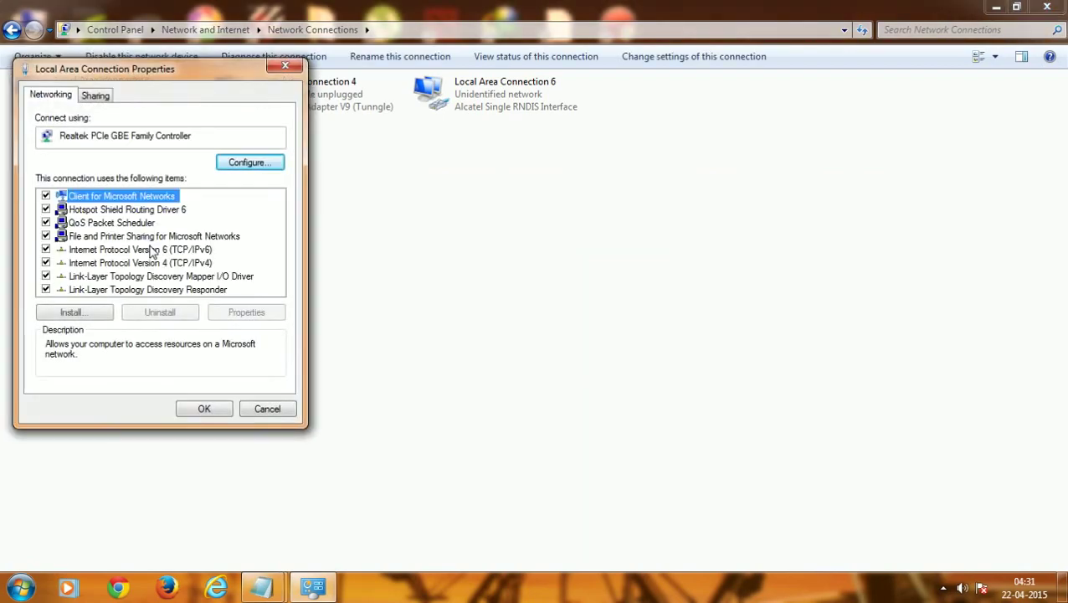
click(99, 98)
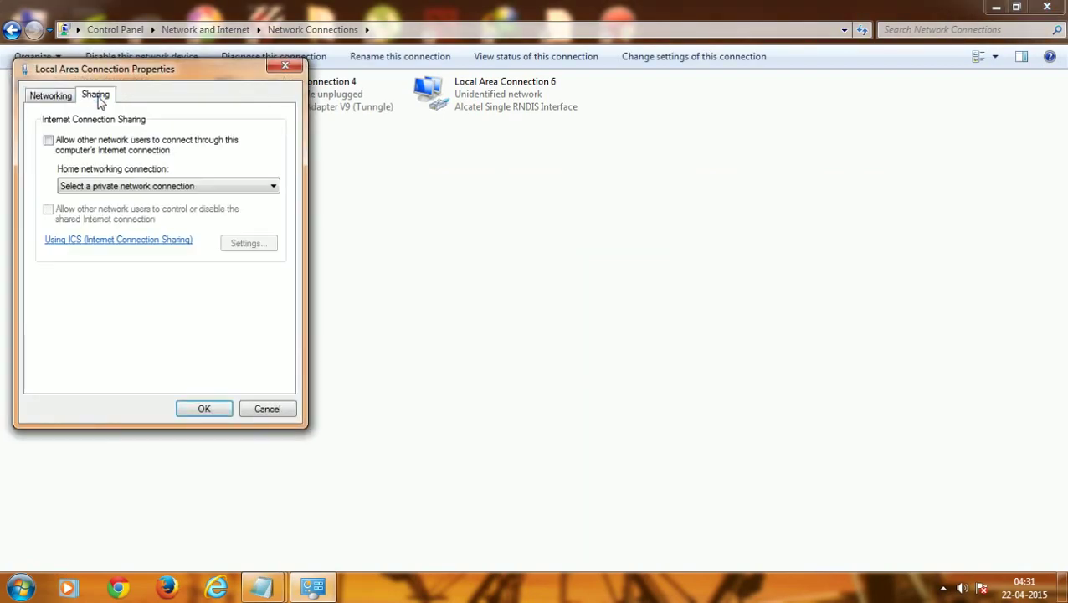
click(49, 140)
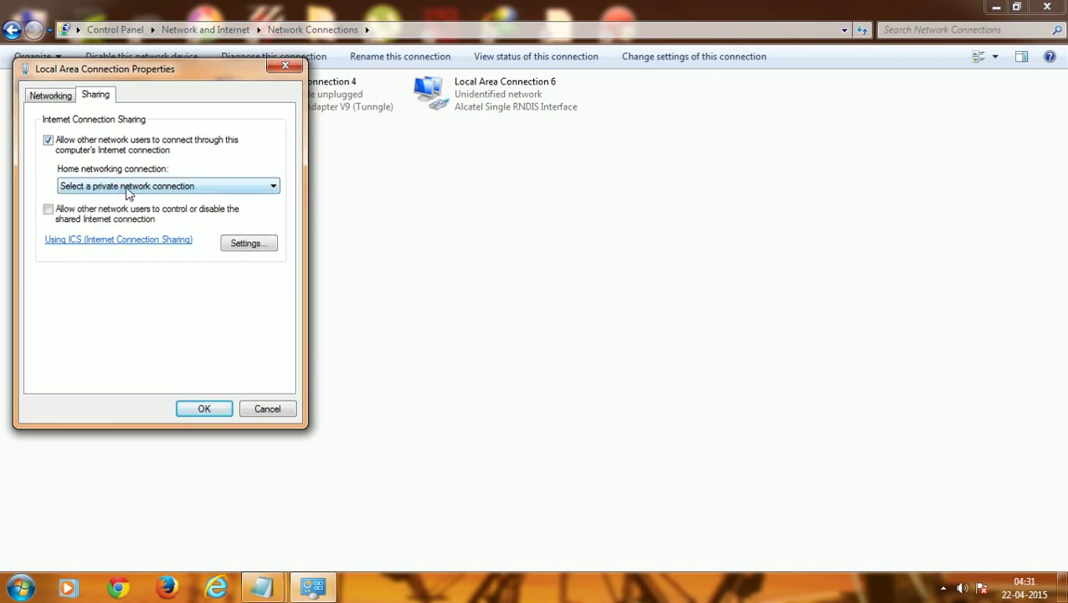
click(126, 186)
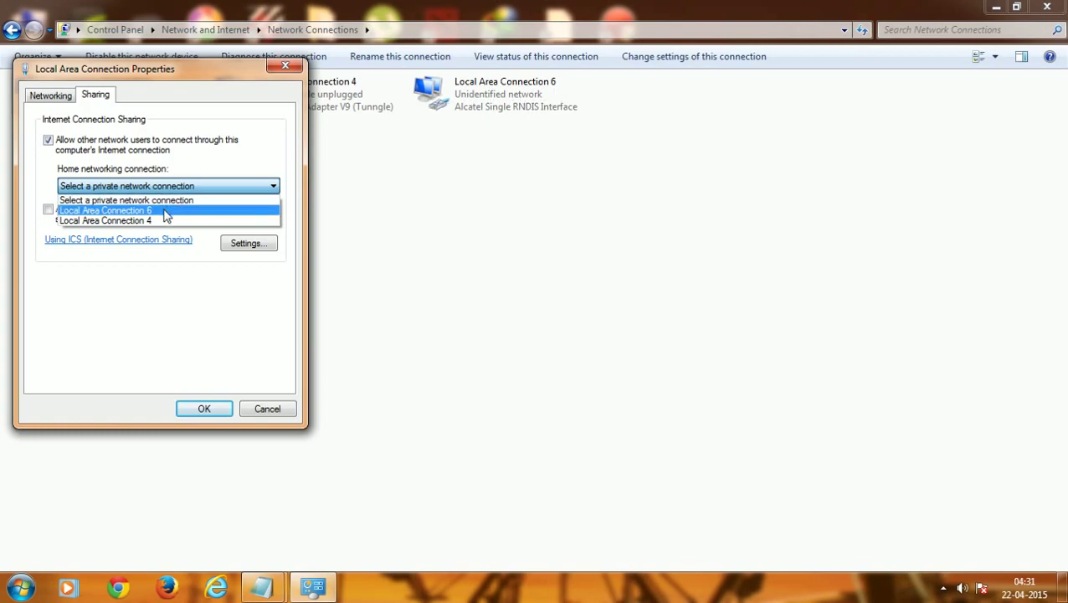
click(113, 212)
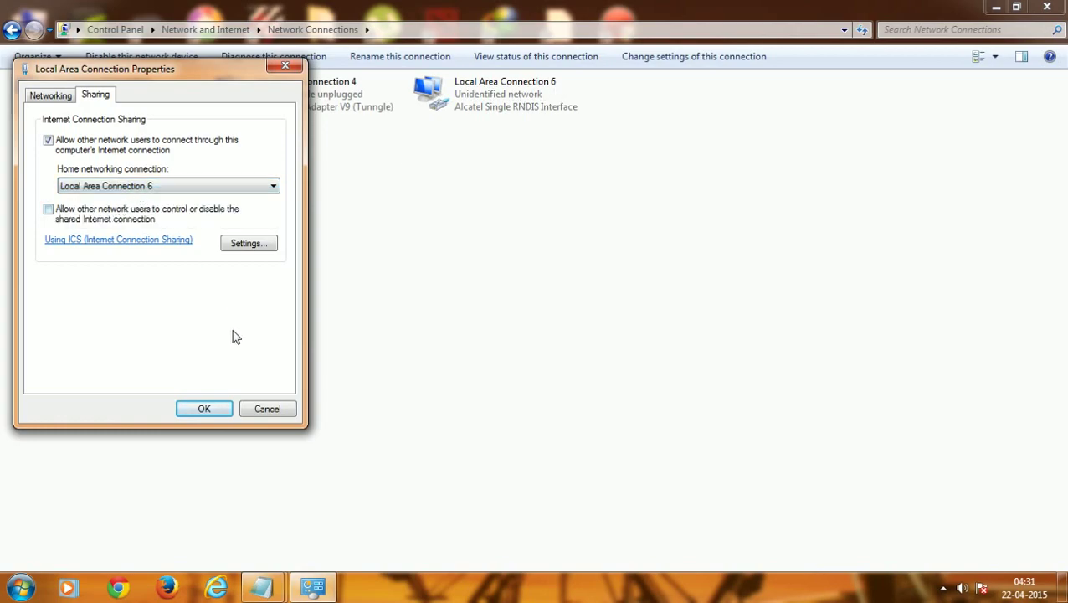
click(209, 409)
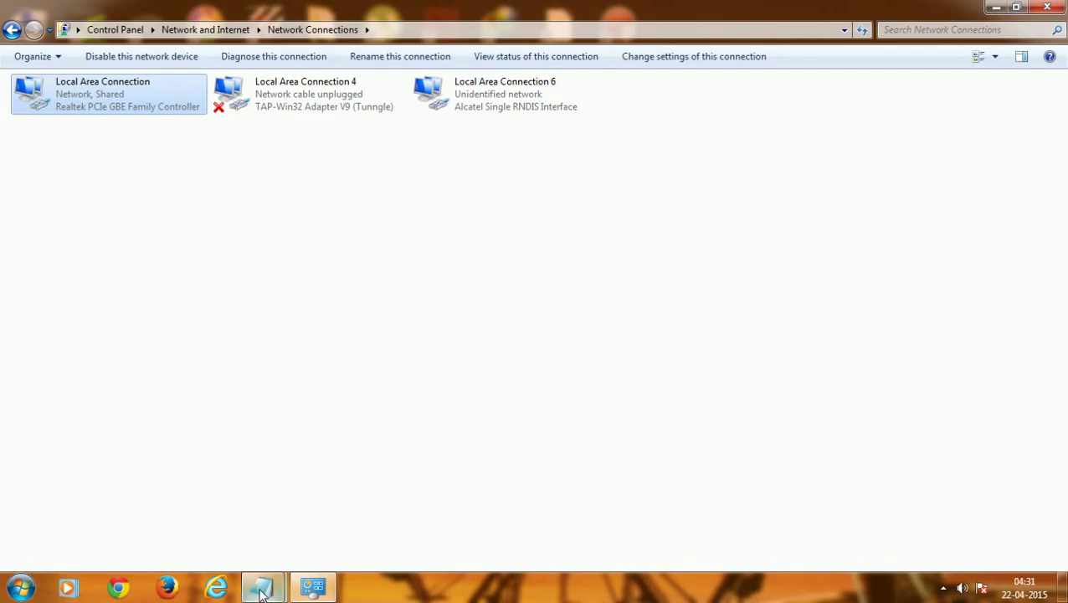
Read on in the main Notepad instructions as far as the advice on updating the network adapter driver, and minimize them
mouse_move(263, 586)
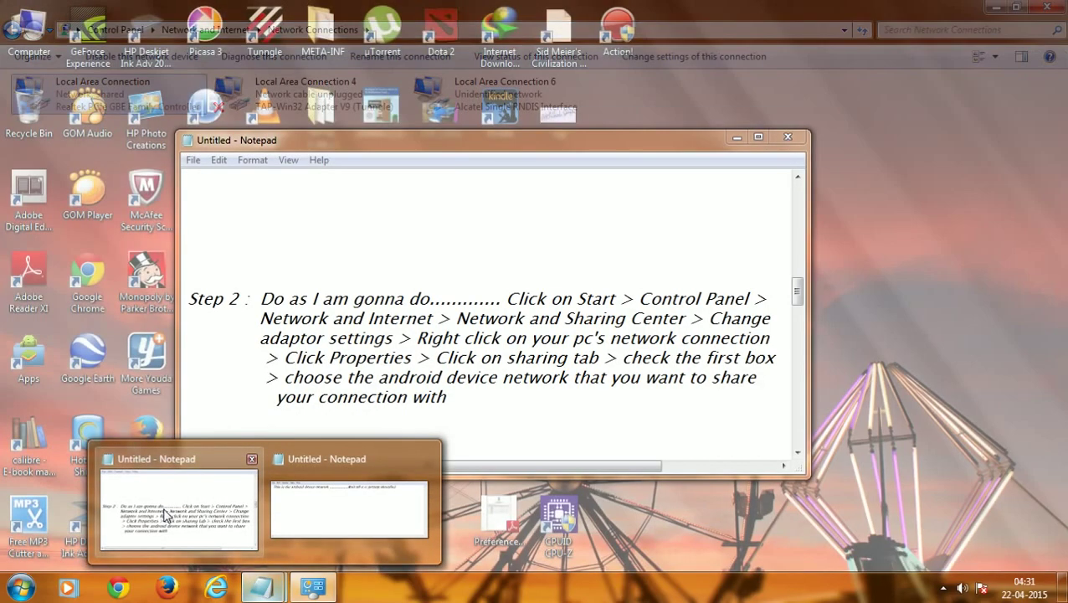
click(164, 513)
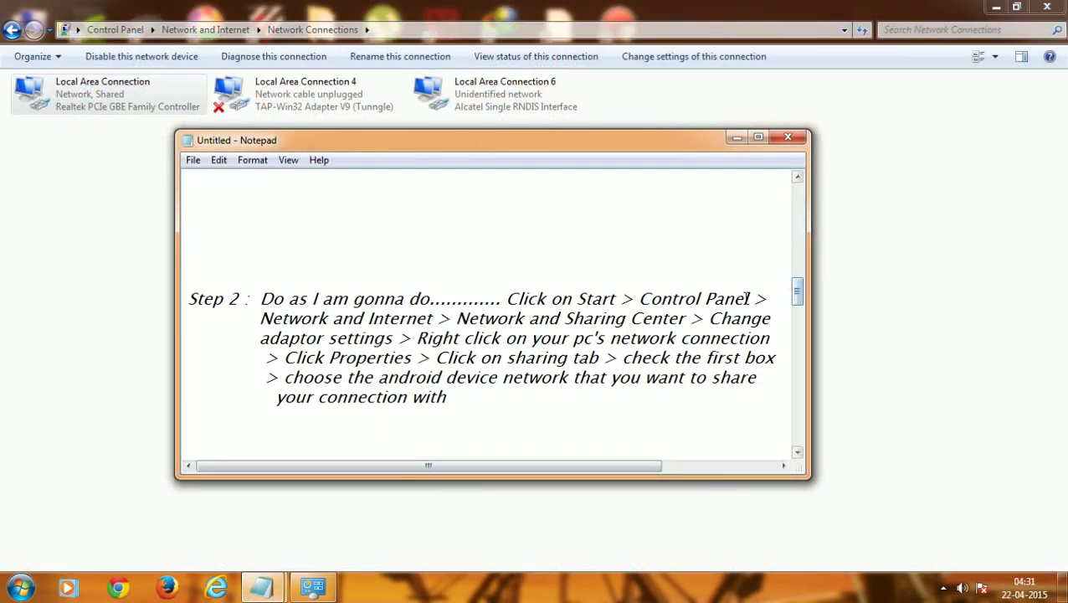
drag(797, 295, 797, 323)
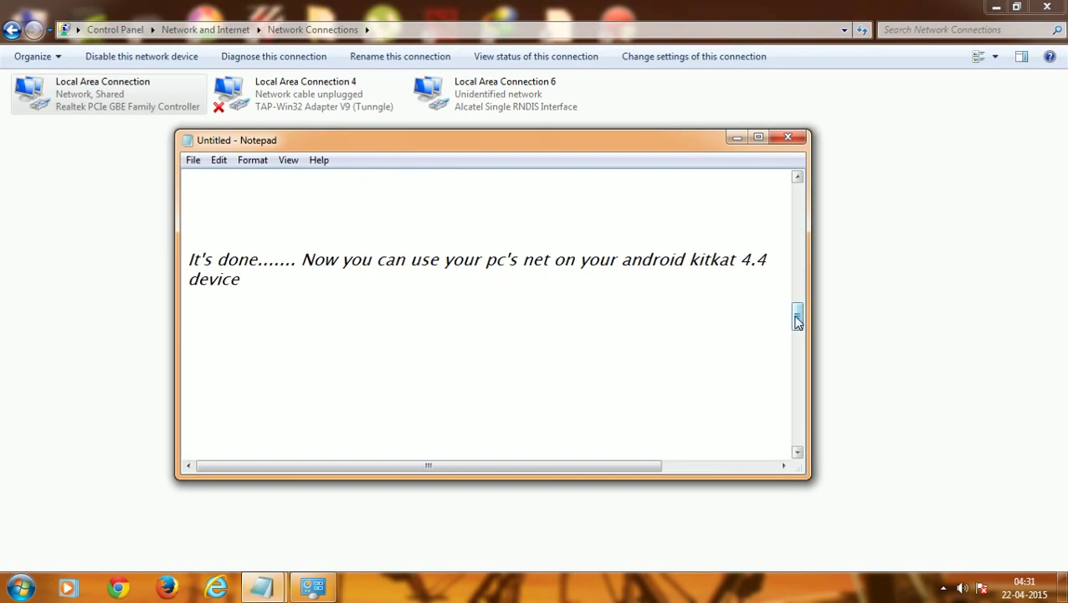
drag(797, 322, 797, 364)
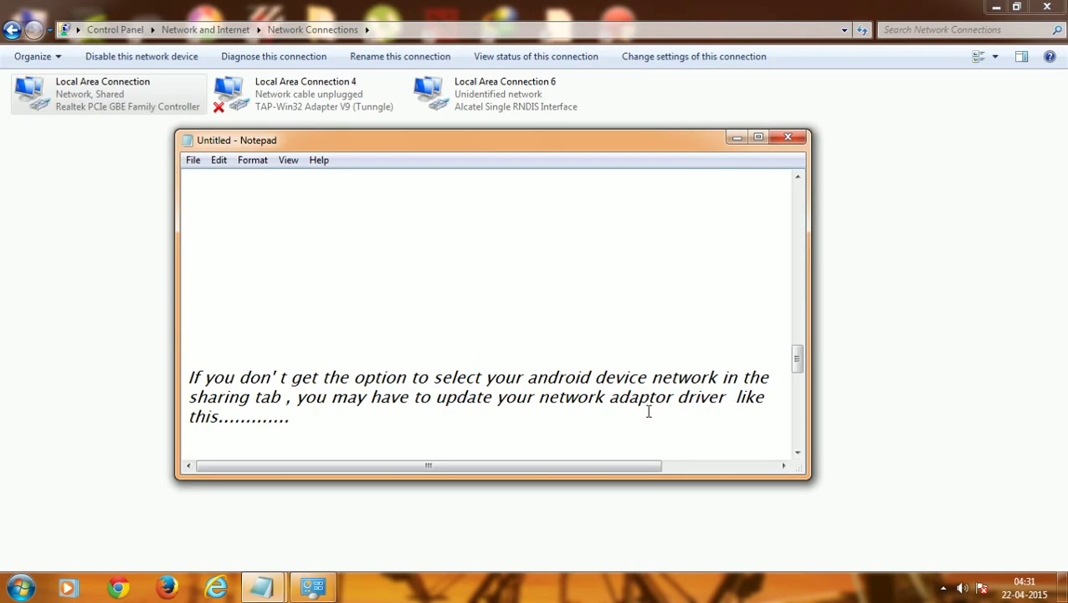
click(734, 139)
Open the Update Driver Software wizard for the Realtek PCIe GBE Family Controller used by Local Area Connection
right_click(72, 92)
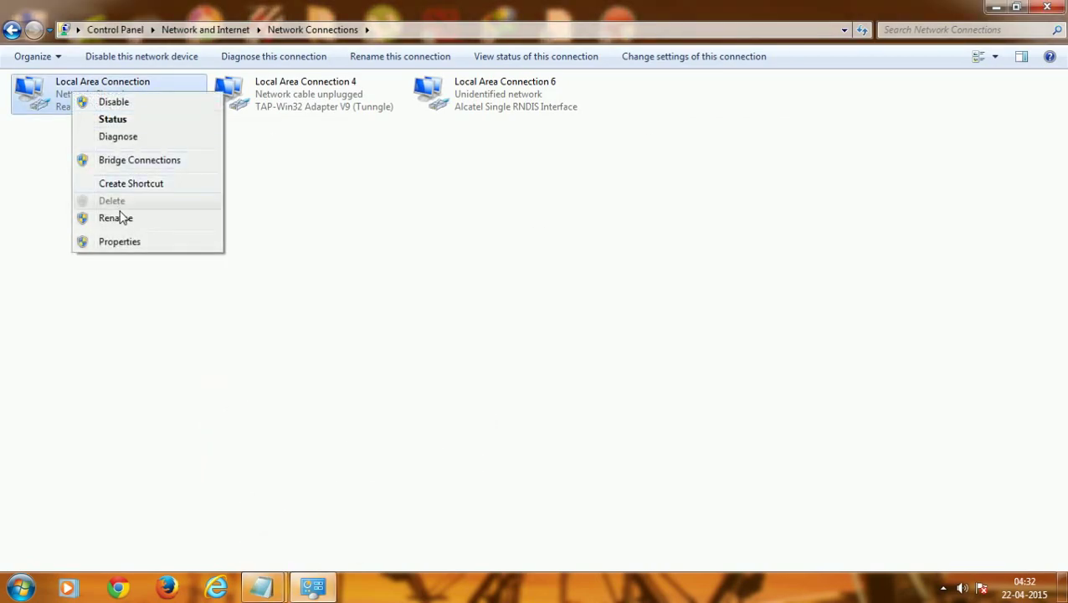
click(130, 243)
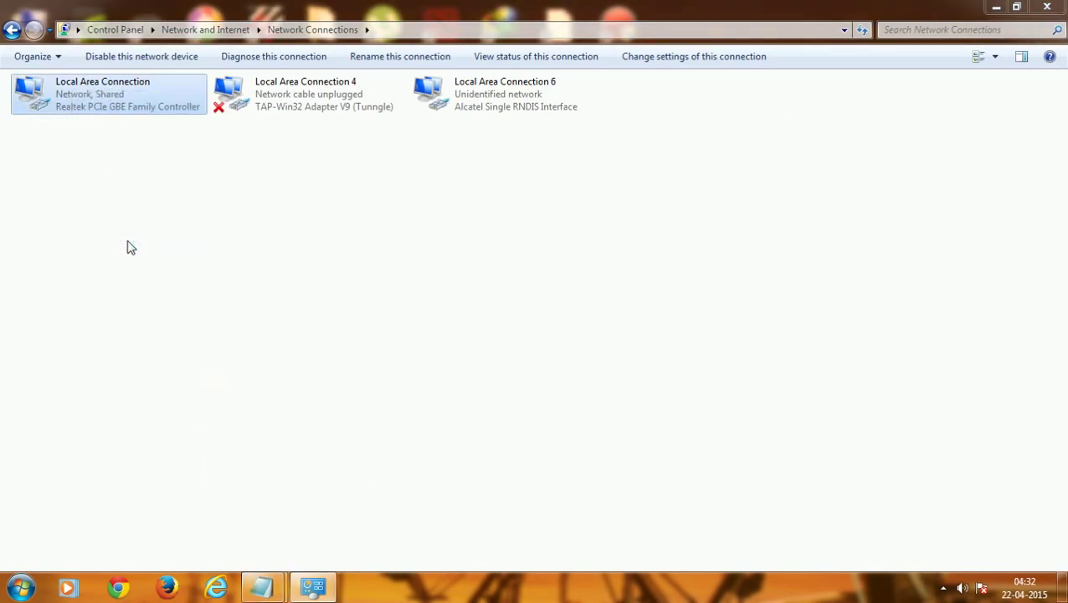
click(259, 162)
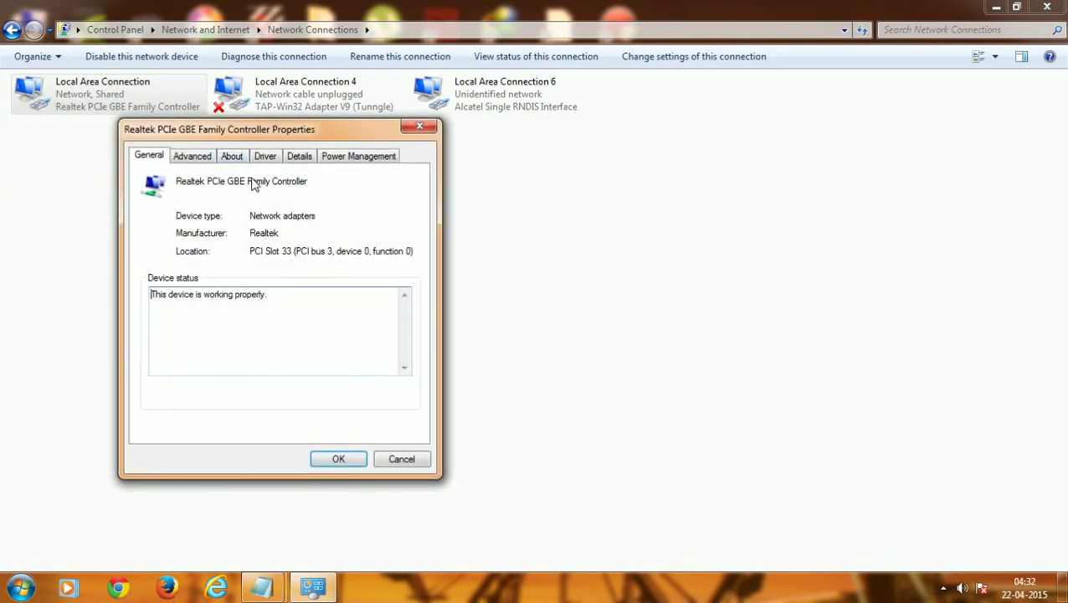
click(267, 159)
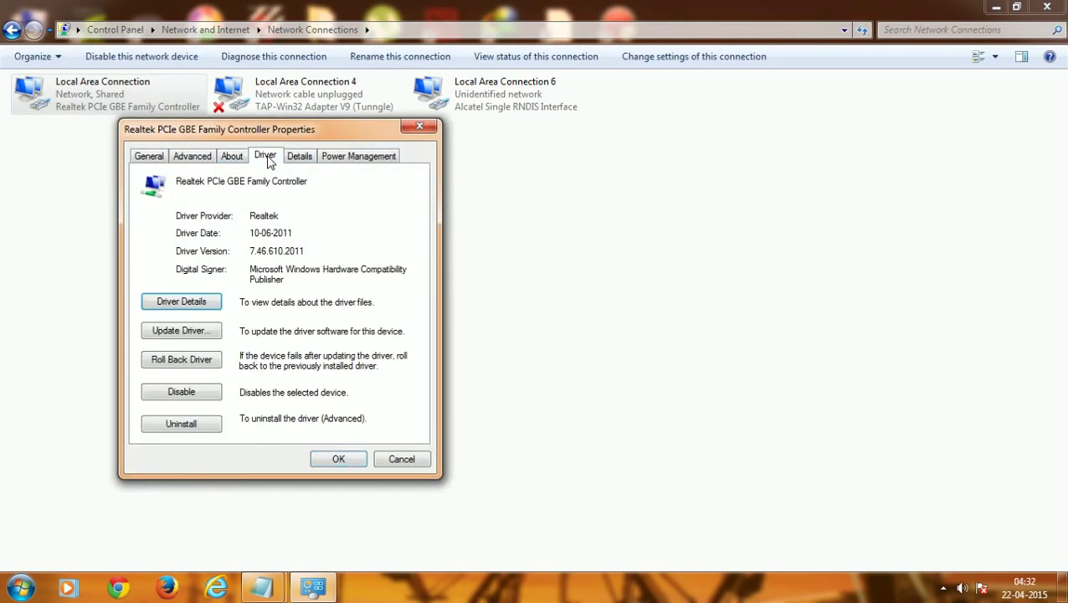
click(191, 334)
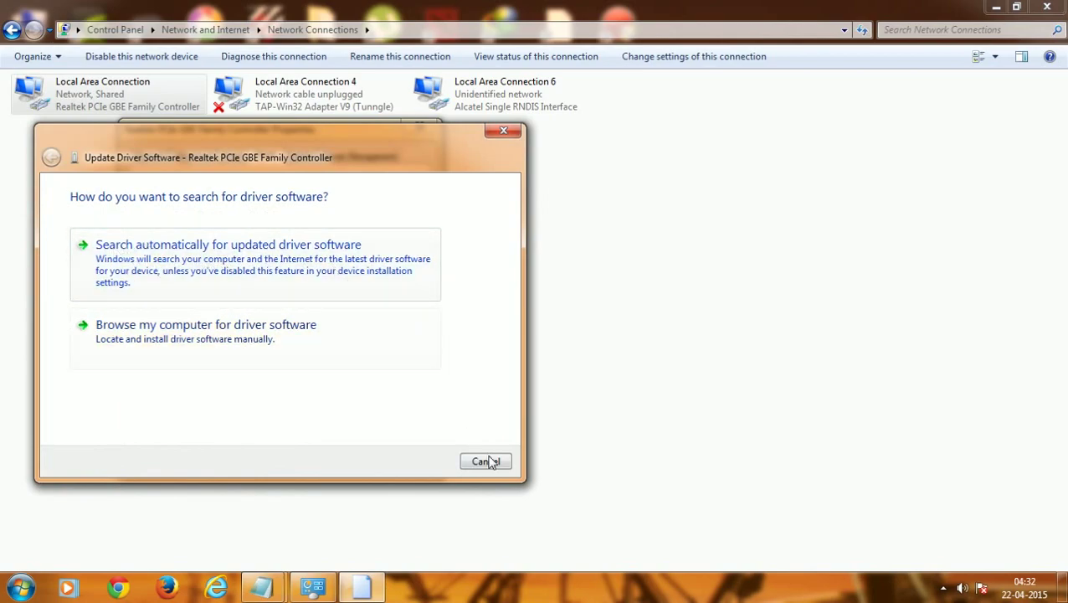
Bring the main Notepad instructions back to the front and read the remark following the driver update advice
click(360, 591)
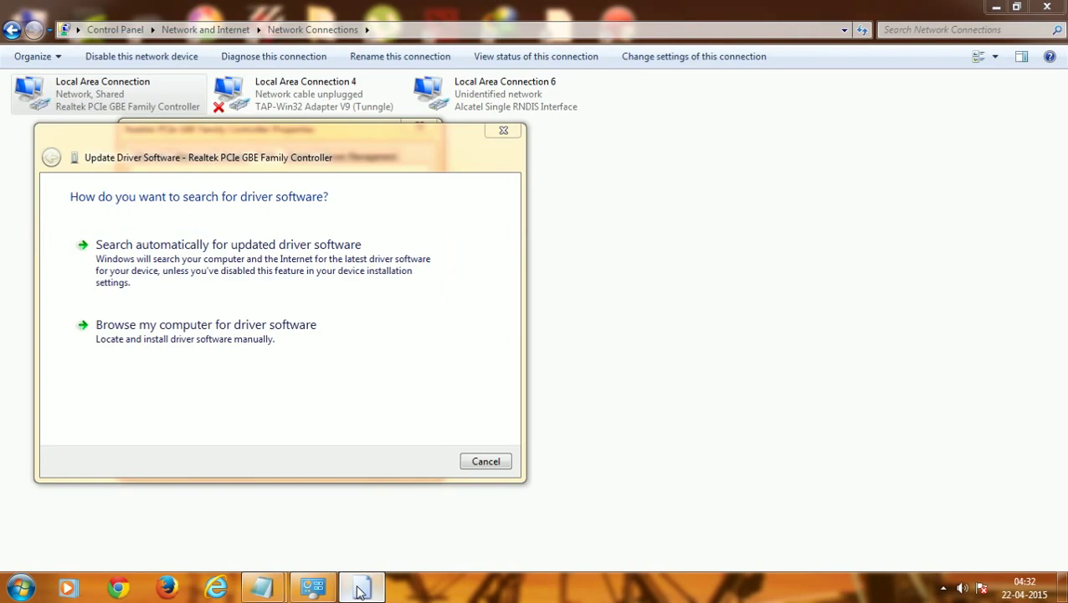
mouse_move(360, 591)
click(306, 532)
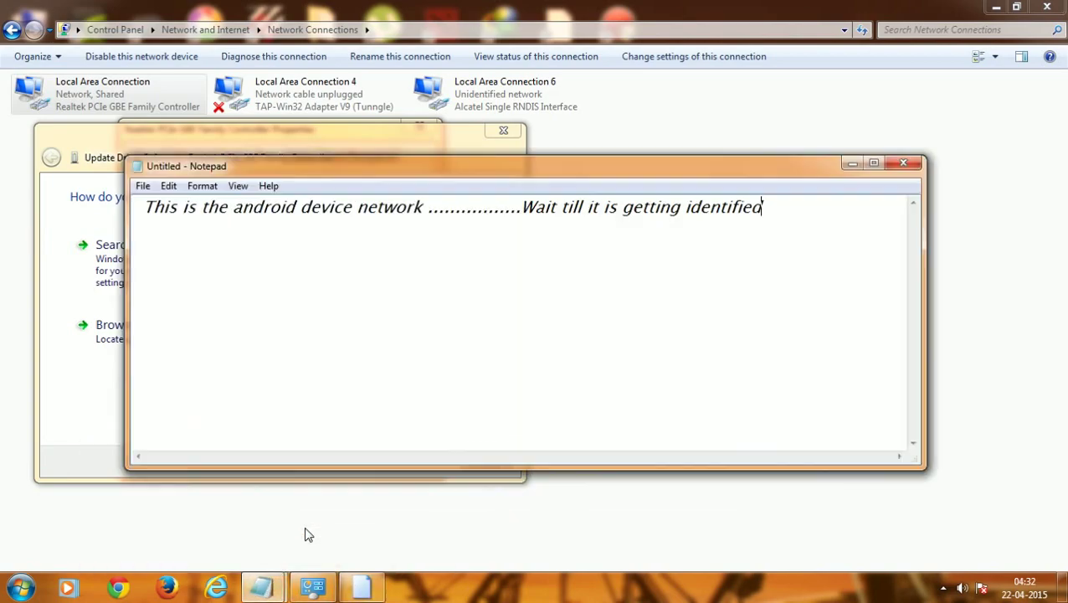
click(852, 162)
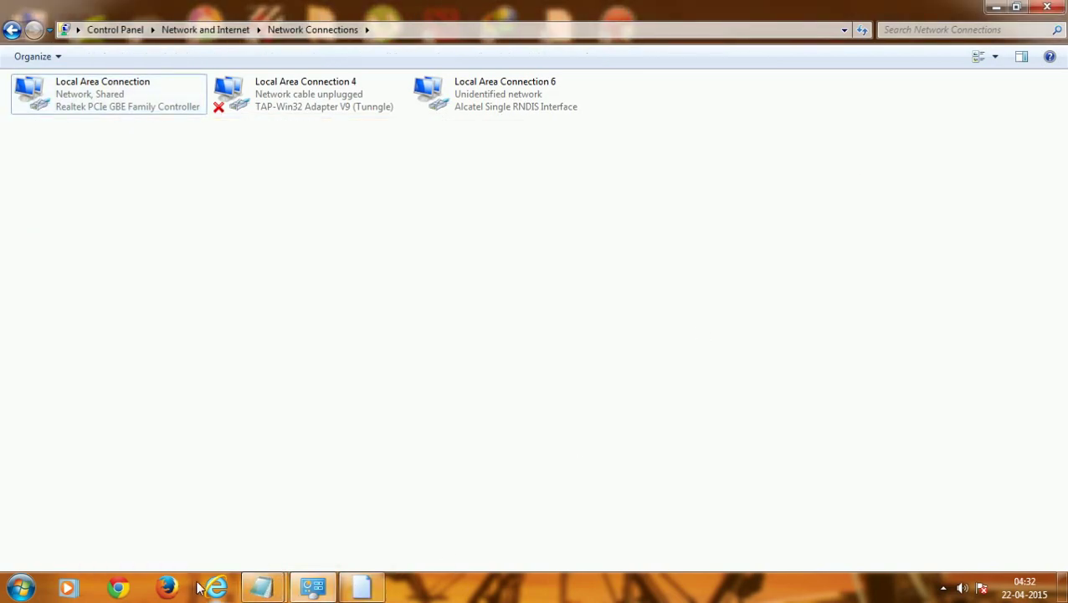
mouse_move(360, 589)
click(188, 529)
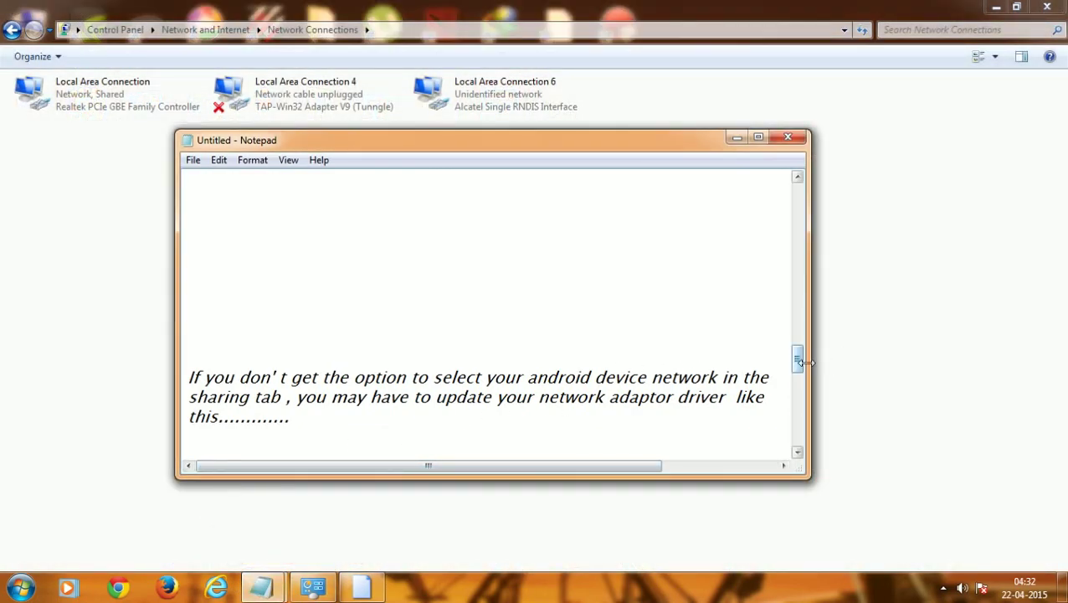
drag(800, 360, 798, 386)
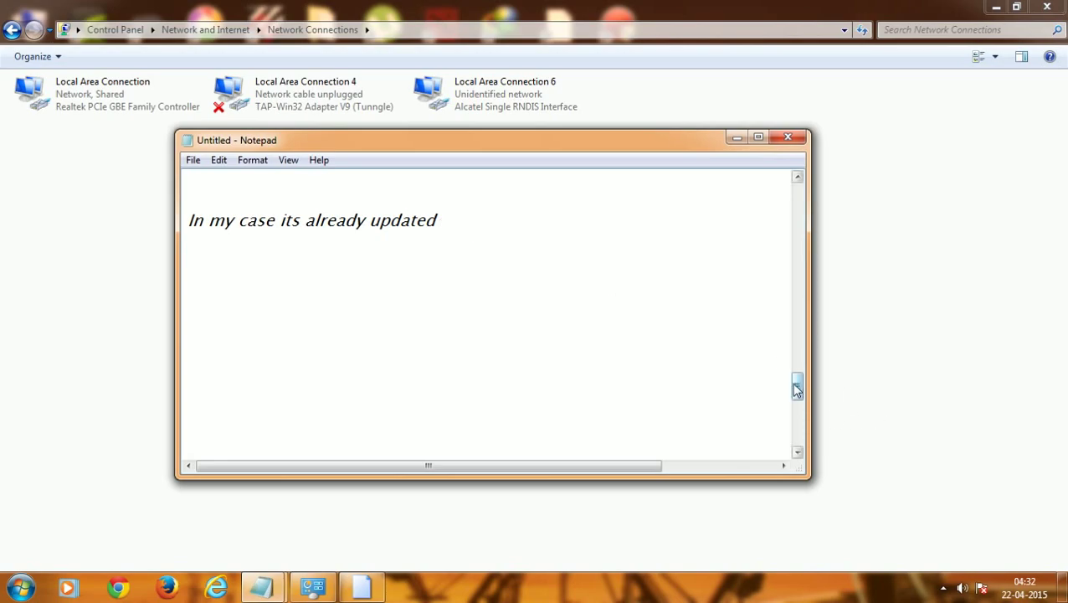
drag(798, 389, 798, 395)
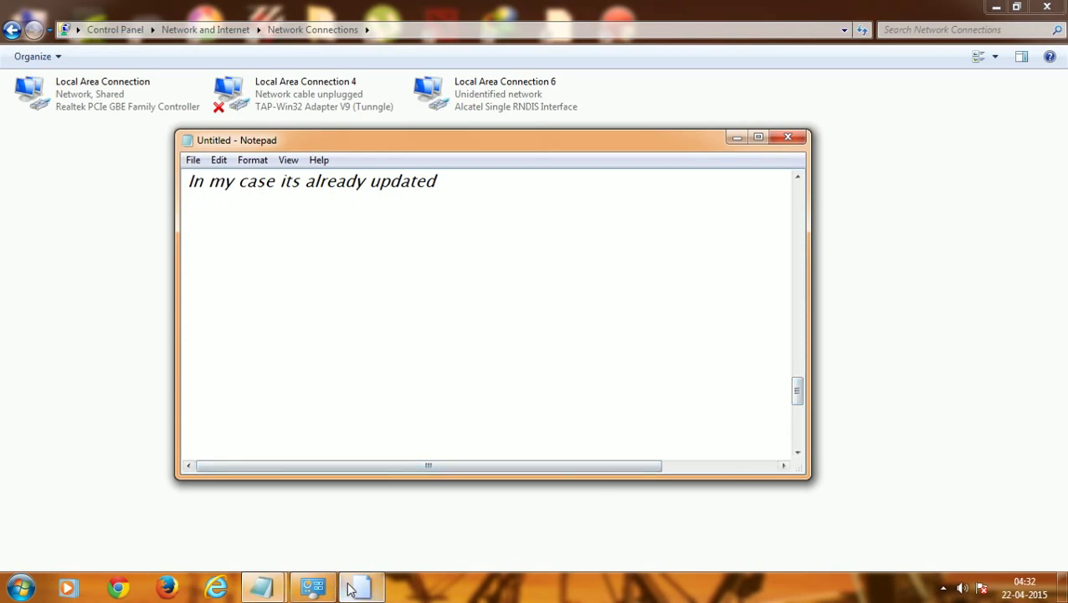
Cancel the driver update wizard, close the Realtek adapter's properties, and show the closing lines of the Notepad instructions
mouse_move(352, 588)
click(352, 536)
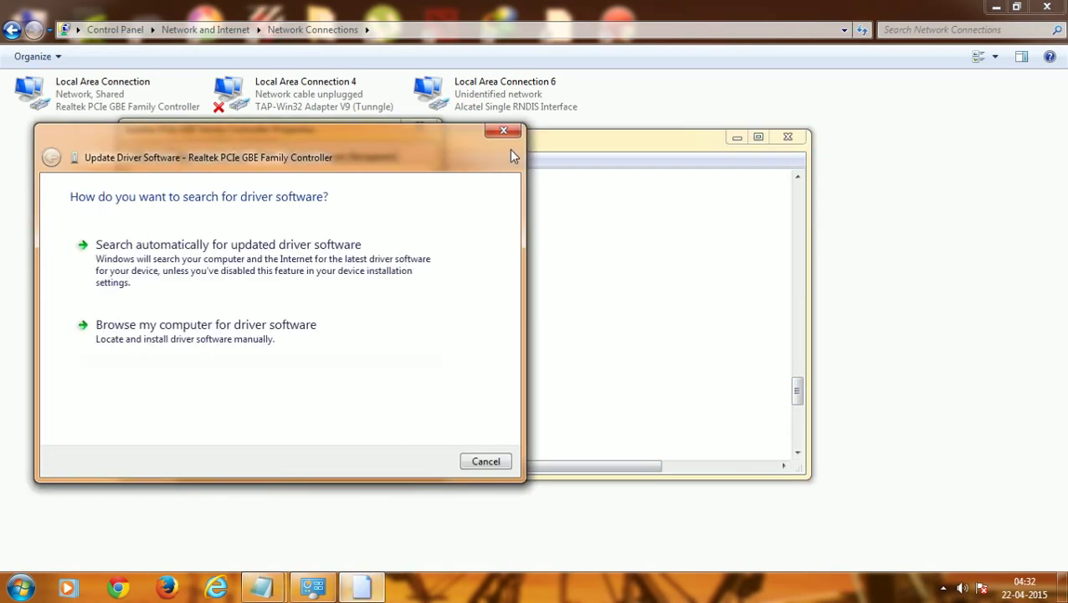
click(487, 462)
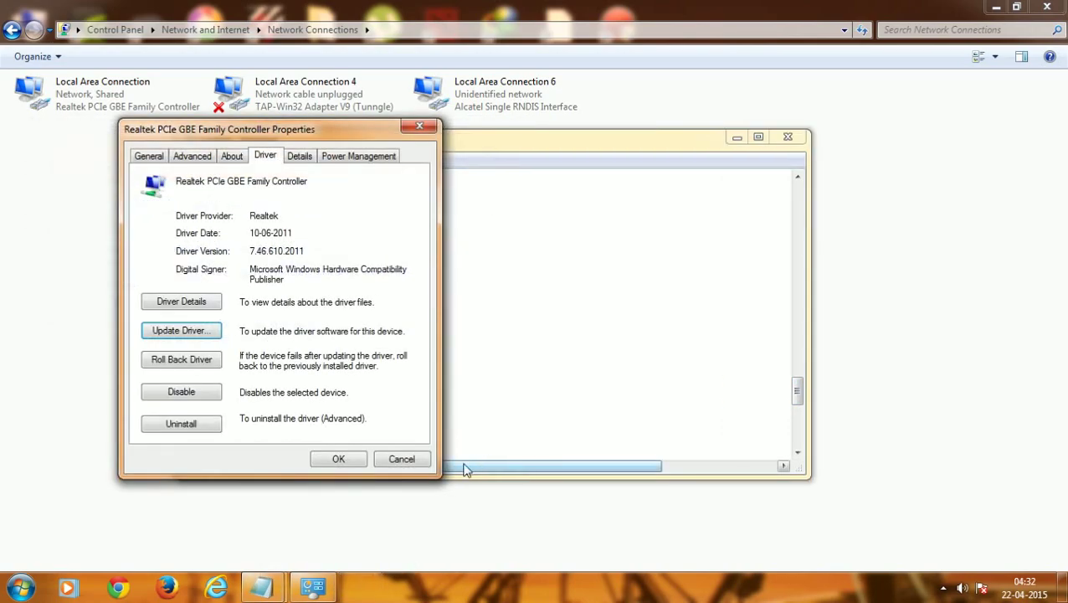
click(420, 126)
drag(799, 394, 798, 416)
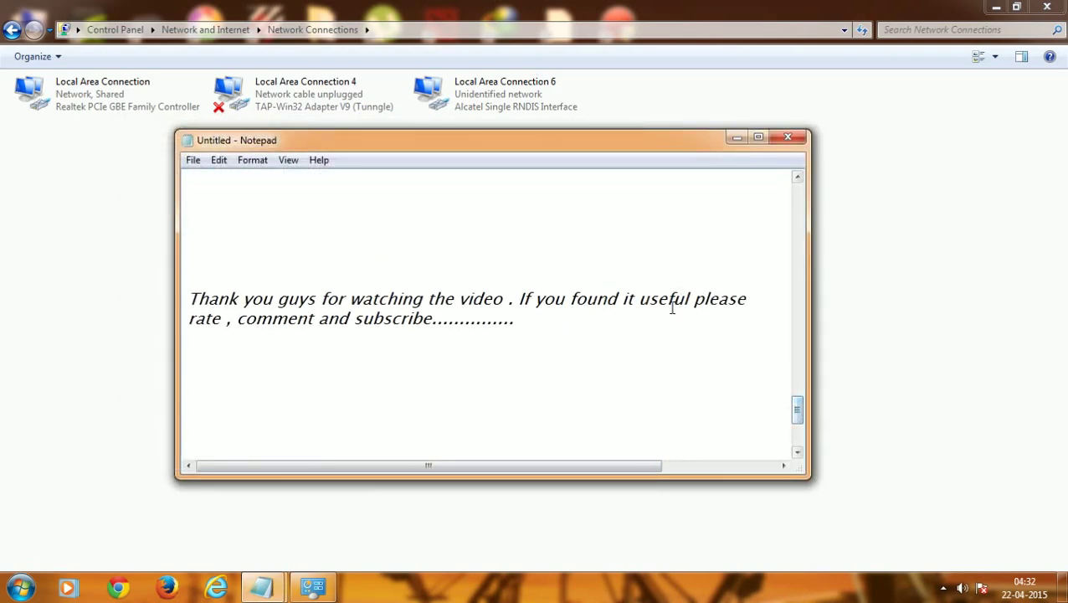